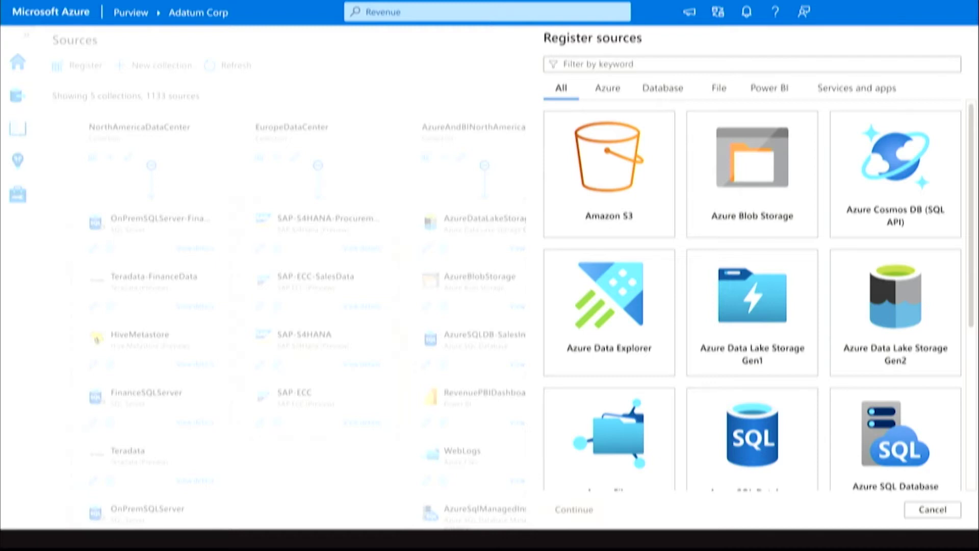
scroll(752, 301, "down", 10)
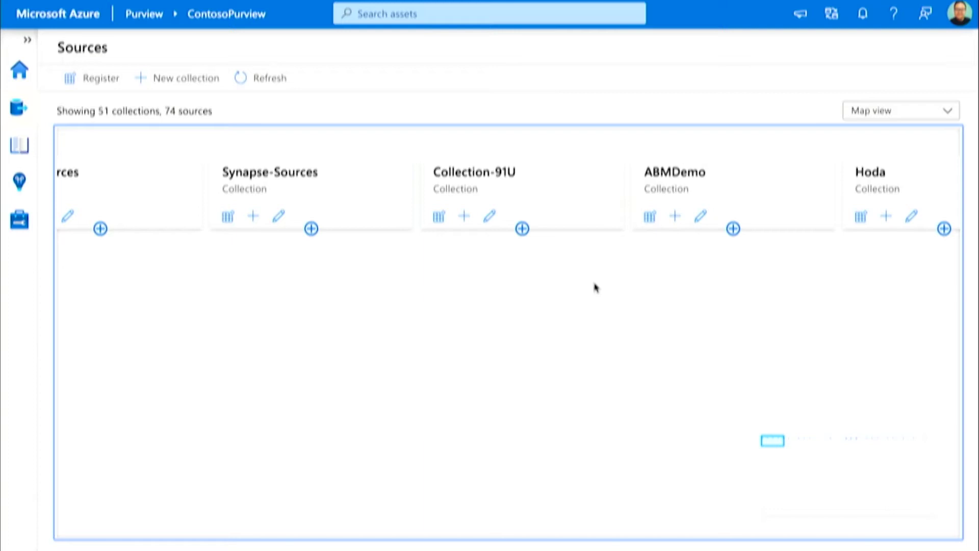
Step: Expand the ABMDemo and Hoda collections in the source map to show their registered sources
left_click(733, 229)
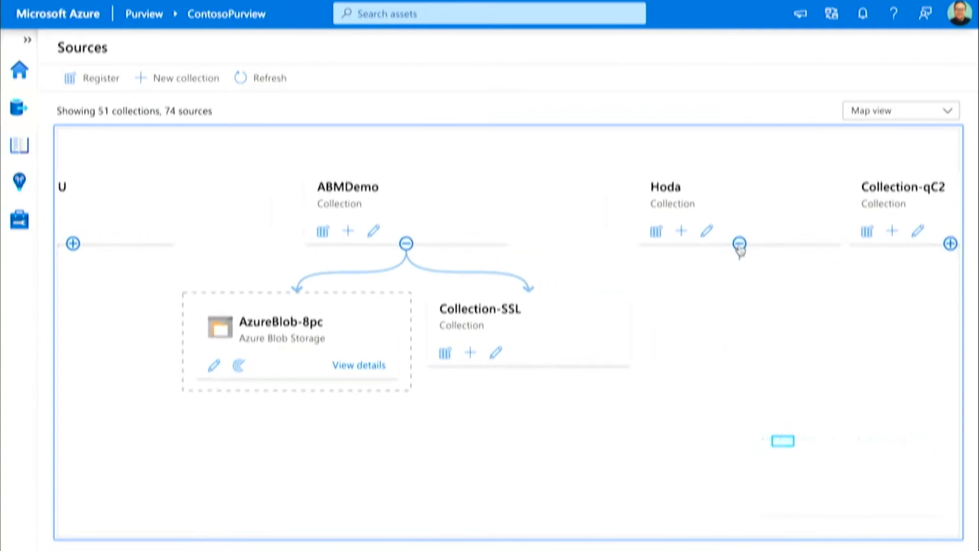
left_click(740, 244)
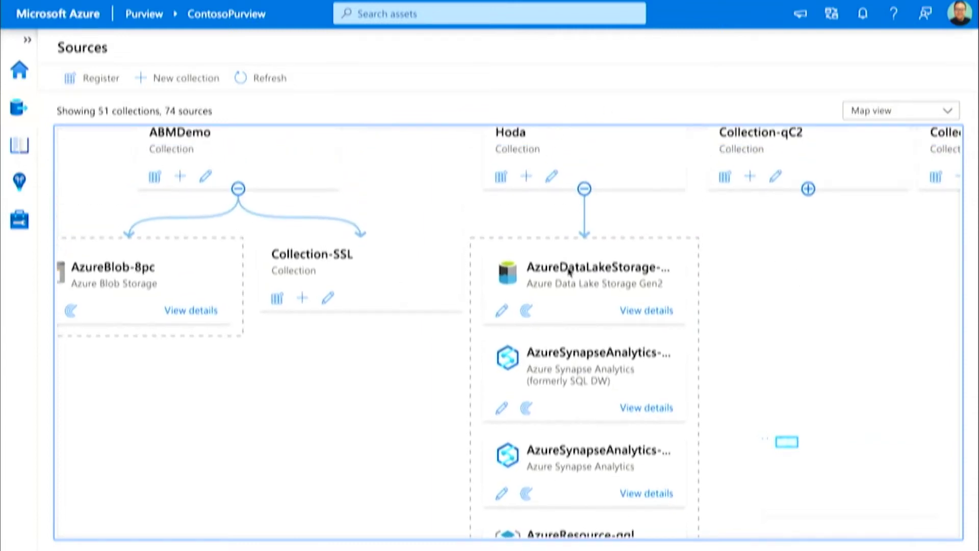
scroll(570, 272, "down", 2)
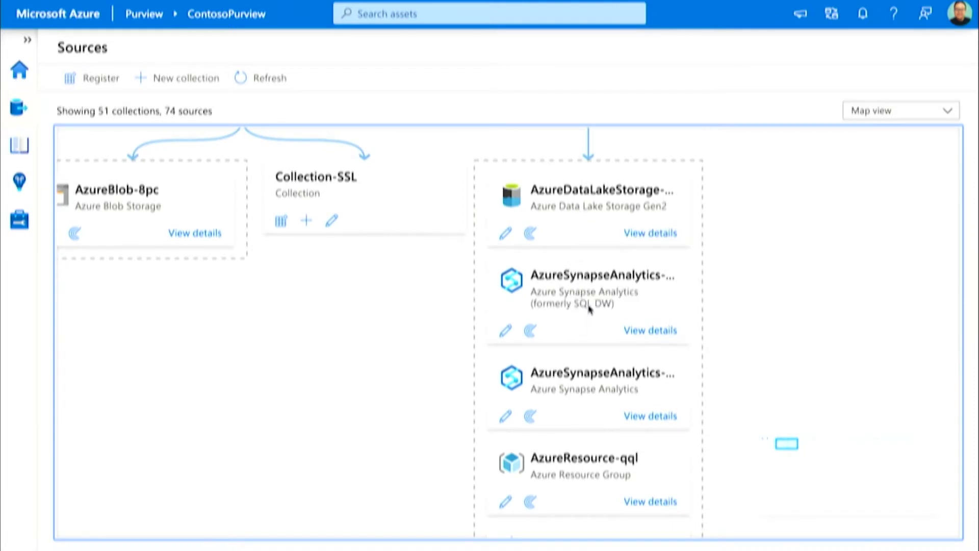
Step: Set up a scan of the Hoda collection's Azure Data Lake Storage Gen2 source, testing its connection and keeping all folders in scope
left_click(529, 234)
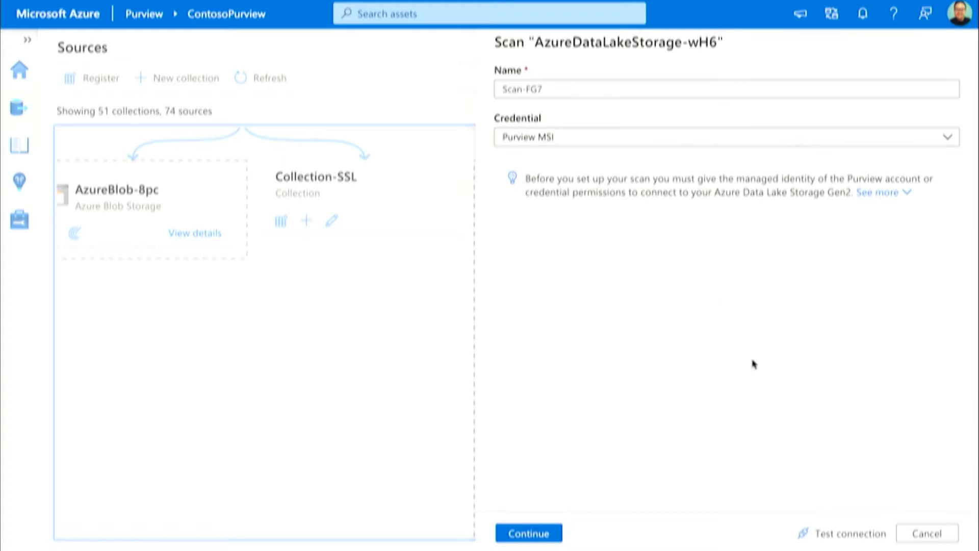
left_click(831, 534)
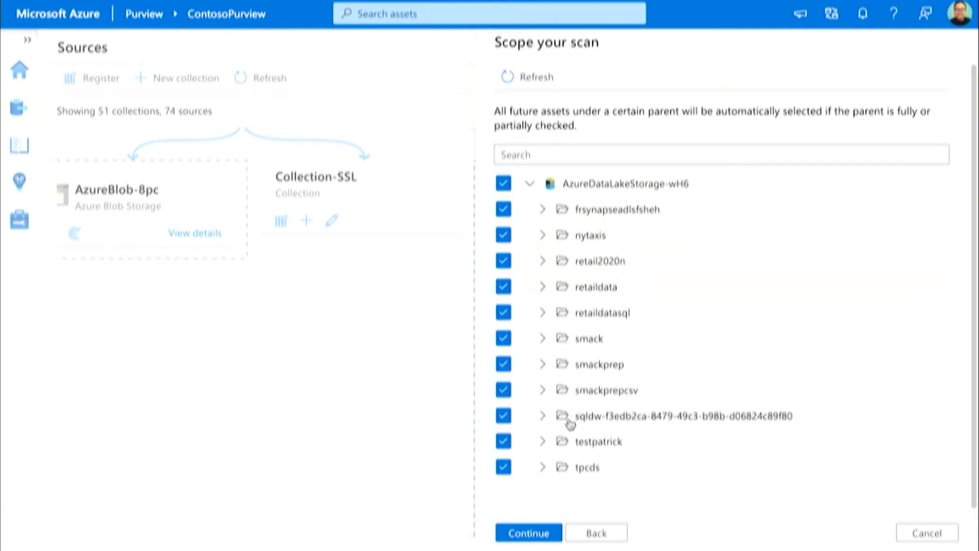
left_click(531, 532)
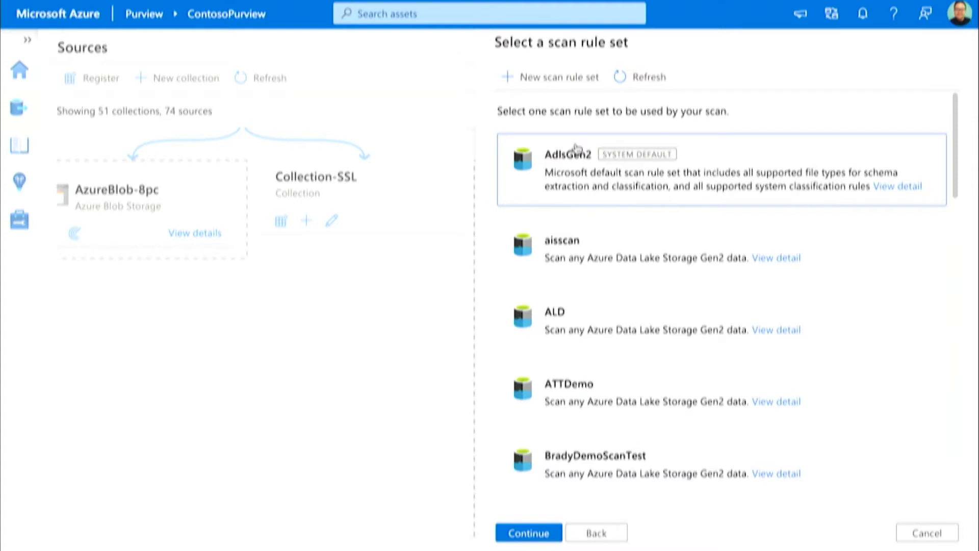
Step: Start a new scan rule set named FikiRUleScanDevCOn and keep all file types selected for schema extraction and classification
left_click(544, 80)
left_click(610, 141)
type("FikiScanRule")
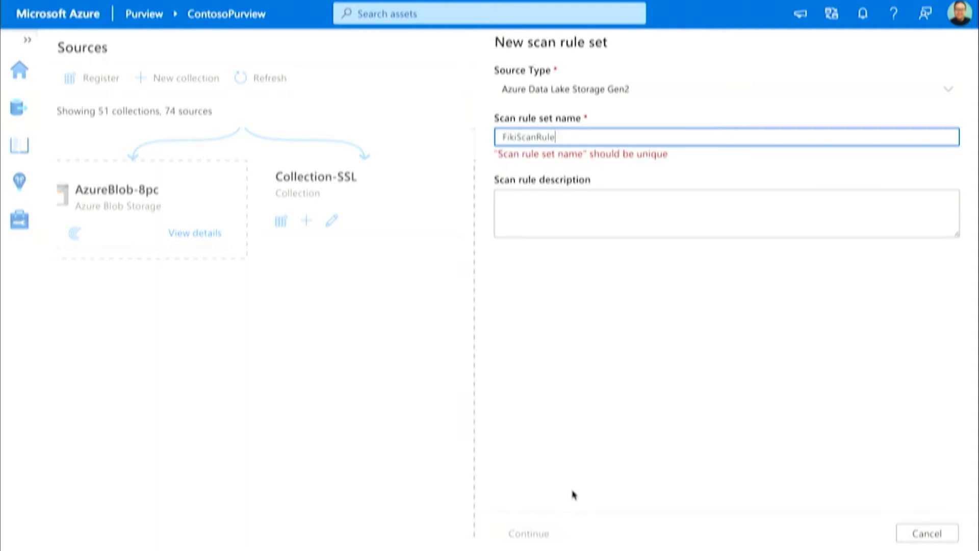
key("BackSpace")
key("BackSpace")
key("BackSpace")
key("BackSpace")
key("BackSpace")
key("BackSpace")
key("BackSpace")
key("BackSpace")
type("RUle")
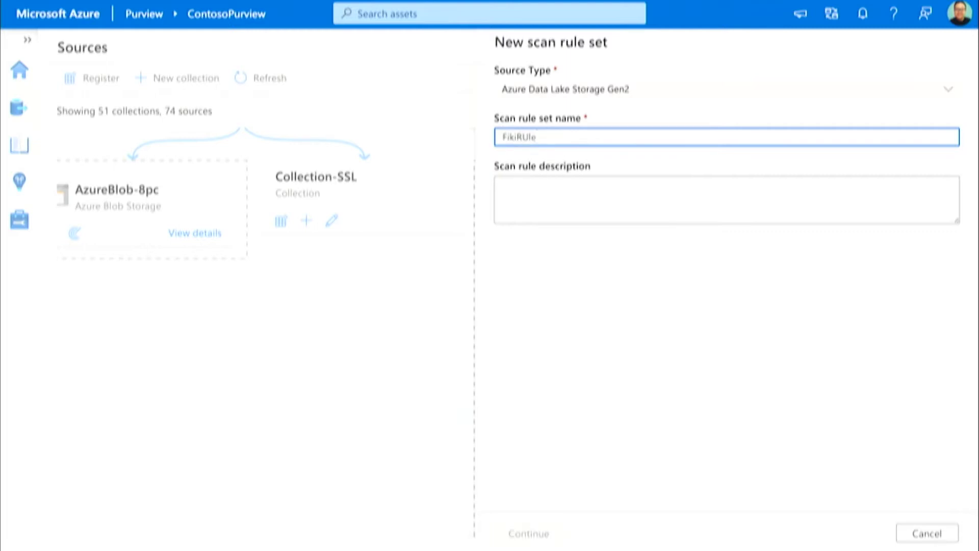
type("ScanDevCOn")
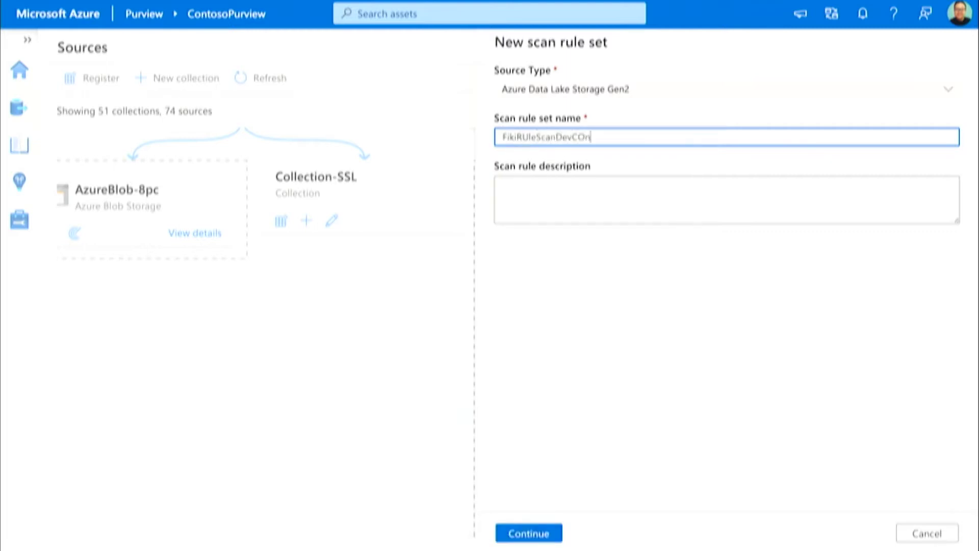
left_click(538, 532)
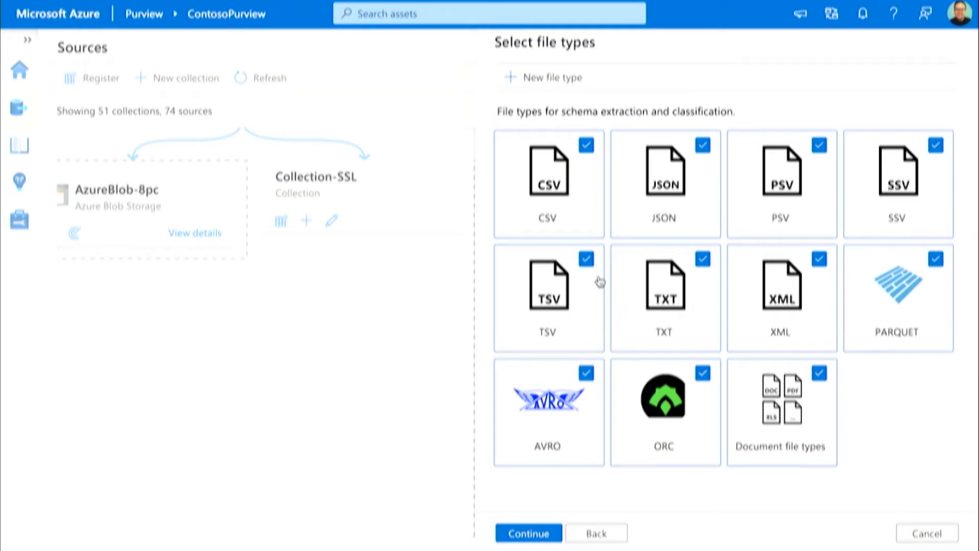
left_click(543, 532)
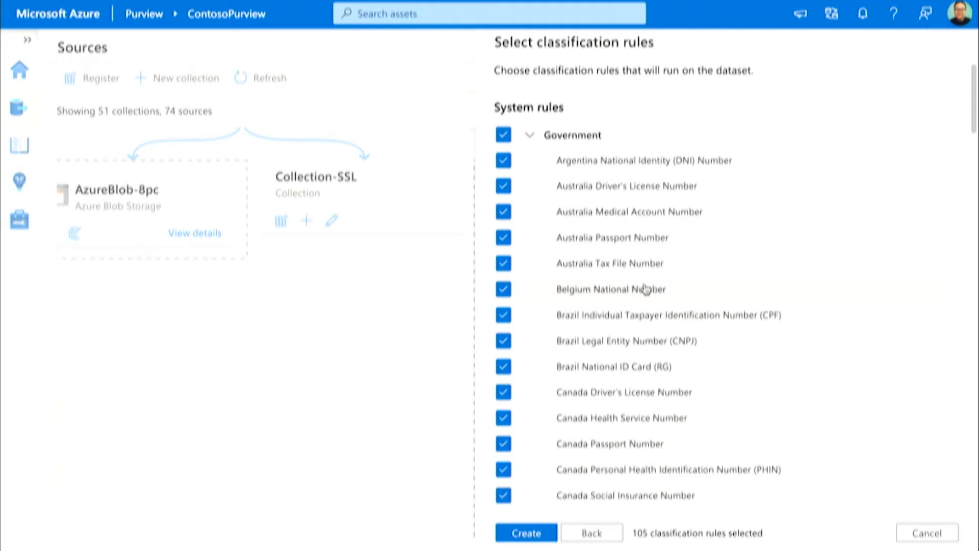
Step: Examine the Government group of system classification rules available for the new scan rule set
scroll(645, 289, "down", 2)
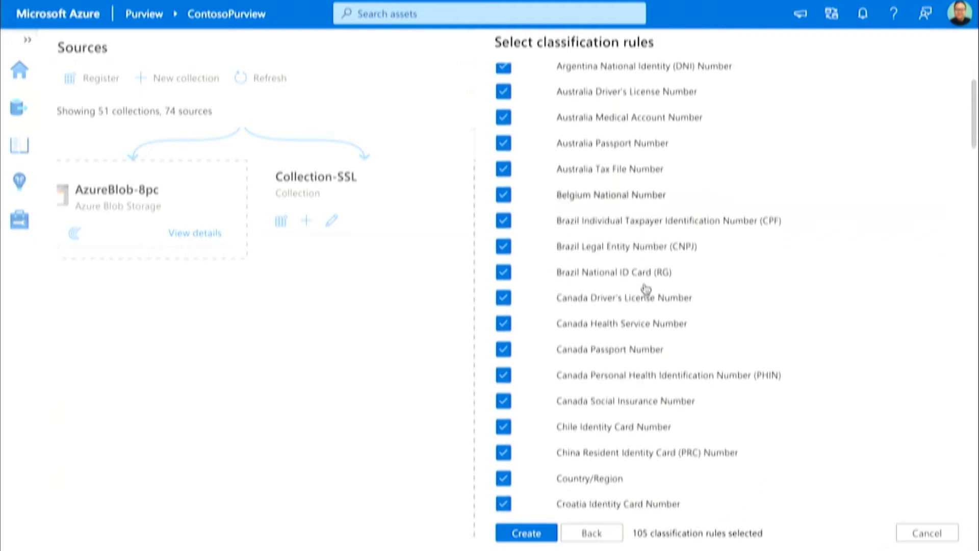
scroll(645, 289, "down", 2)
scroll(645, 289, "down", 3)
scroll(646, 289, "down", 4)
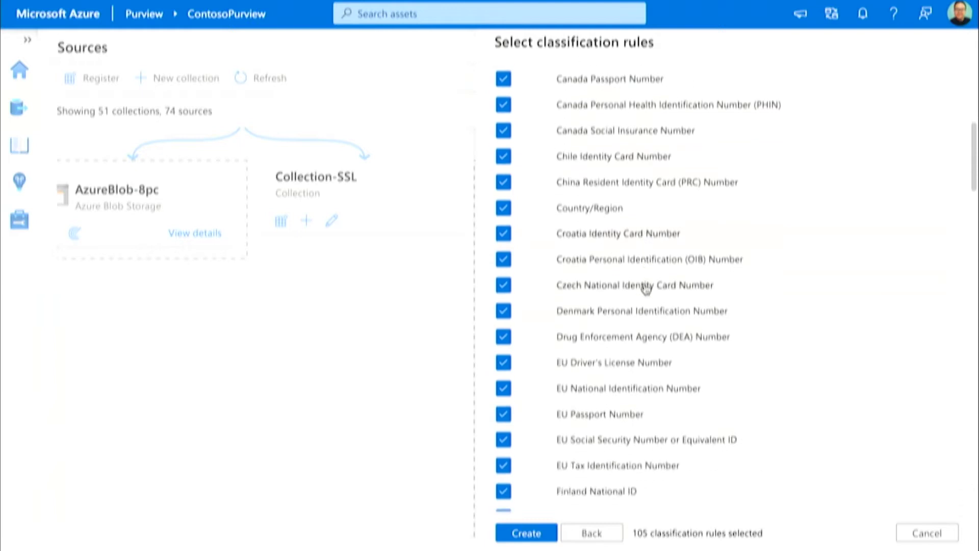
scroll(646, 289, "down", 6)
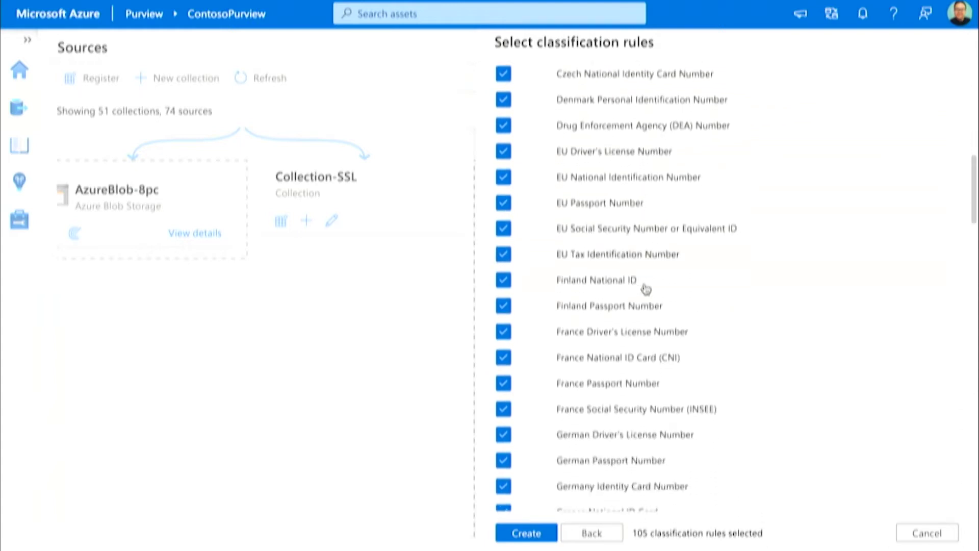
scroll(646, 289, "down", 2)
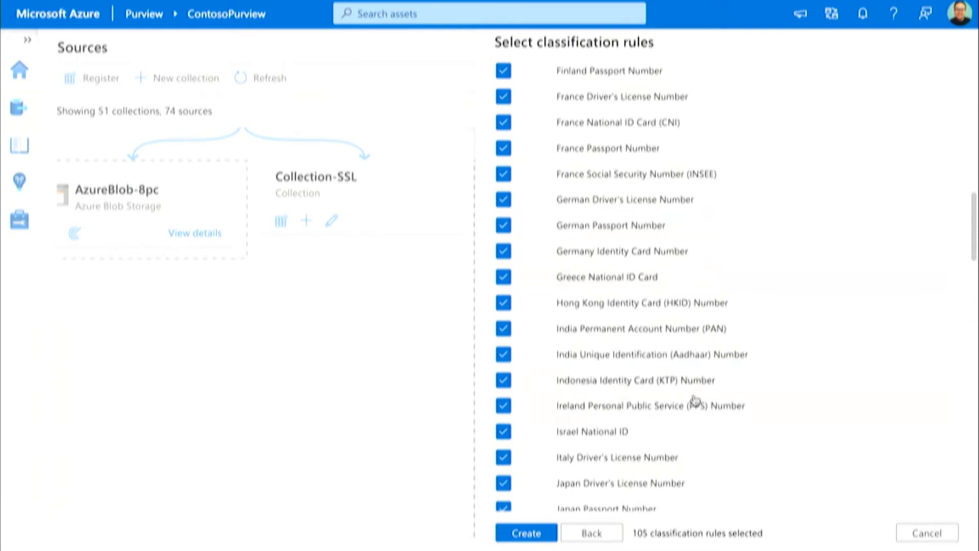
left_click(606, 539)
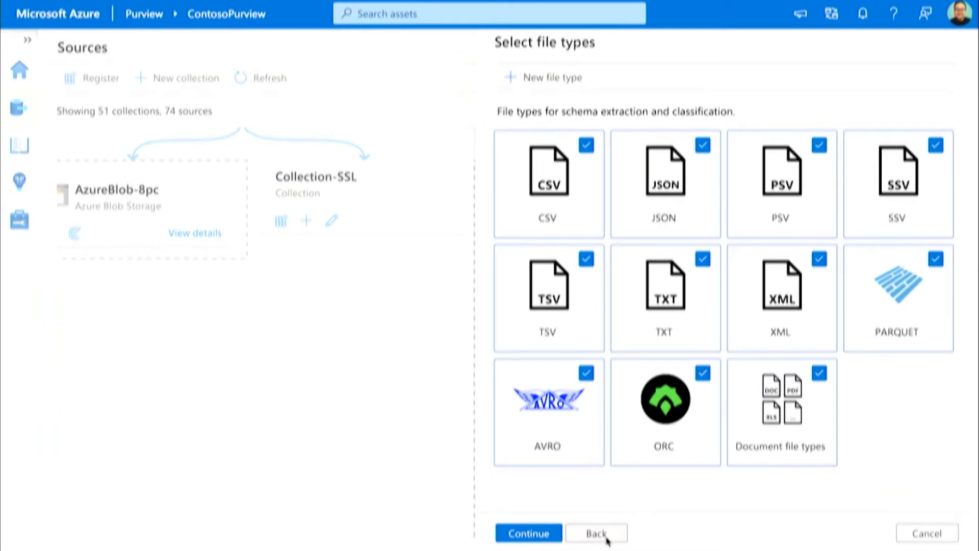
left_click(533, 533)
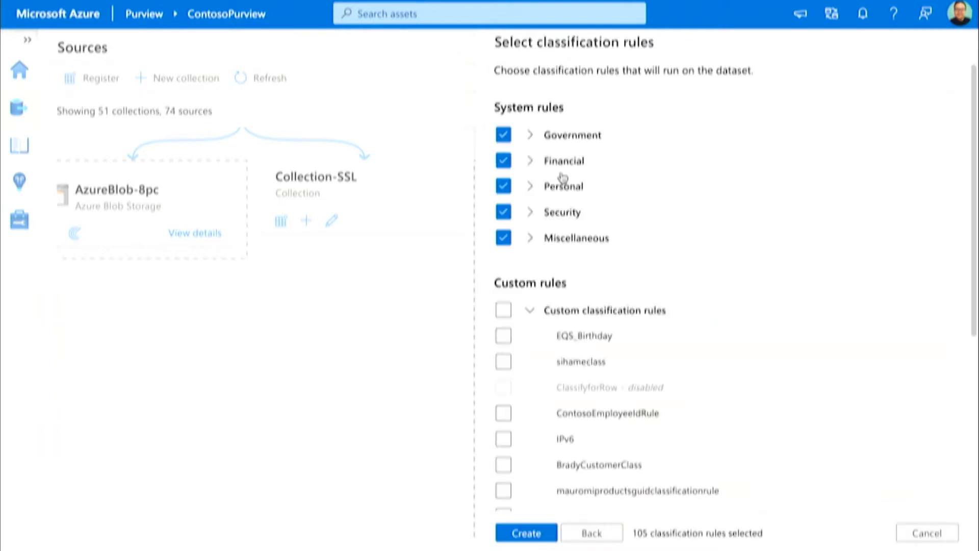
Step: Review the Financial and Personal classification rules and create the scan rule set with all system rules selected
left_click(530, 161)
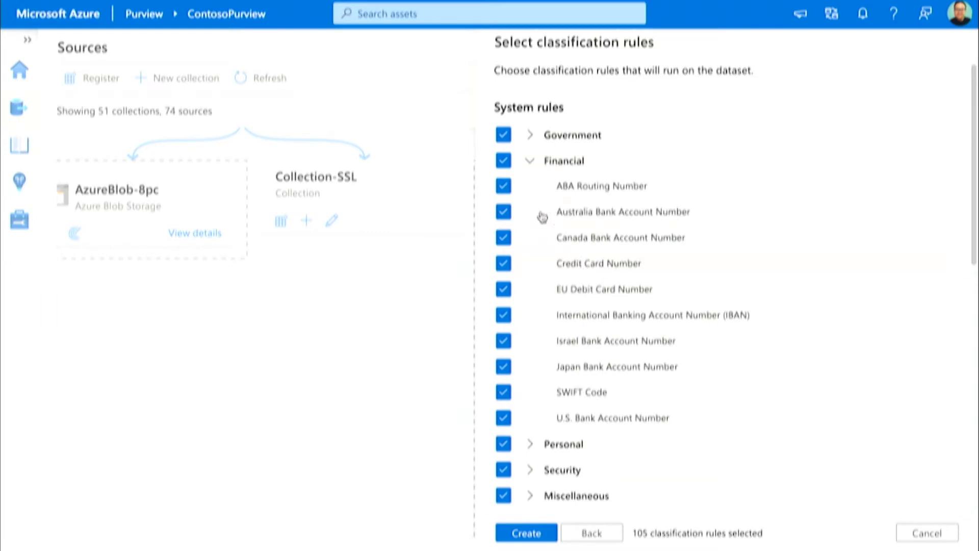
left_click(530, 161)
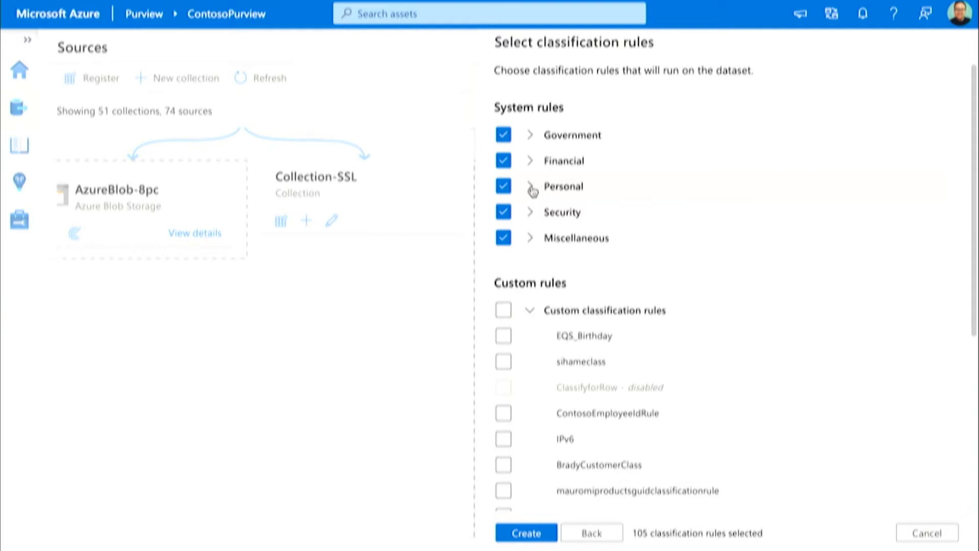
left_click(530, 187)
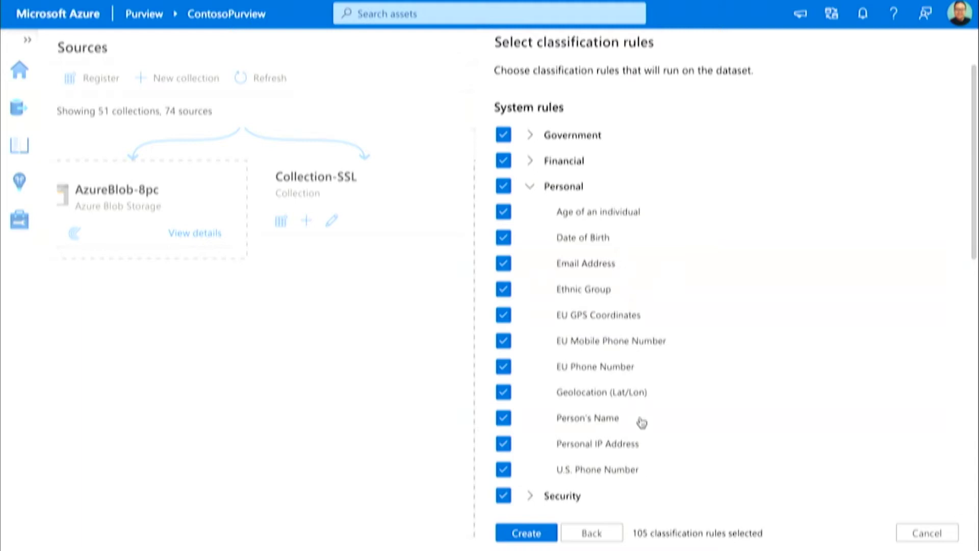
left_click(530, 187)
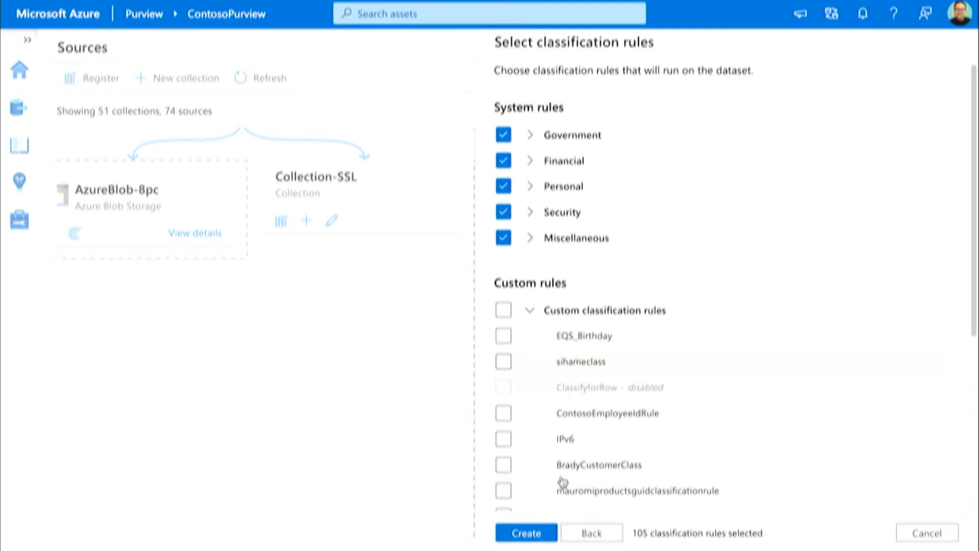
left_click(542, 531)
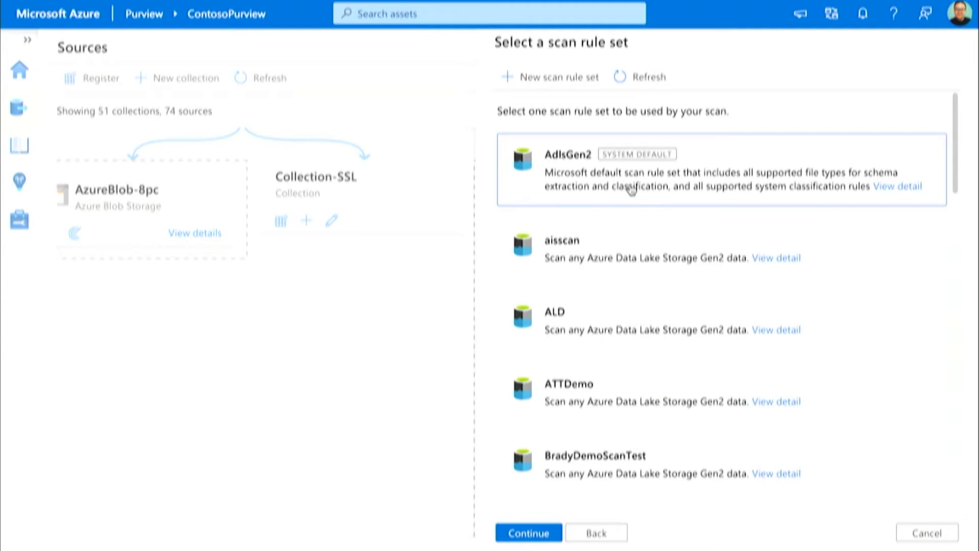
Step: Use the system default AdlsGen2 rule set and schedule the scan to recur every 1 month on day 31
left_click(510, 531)
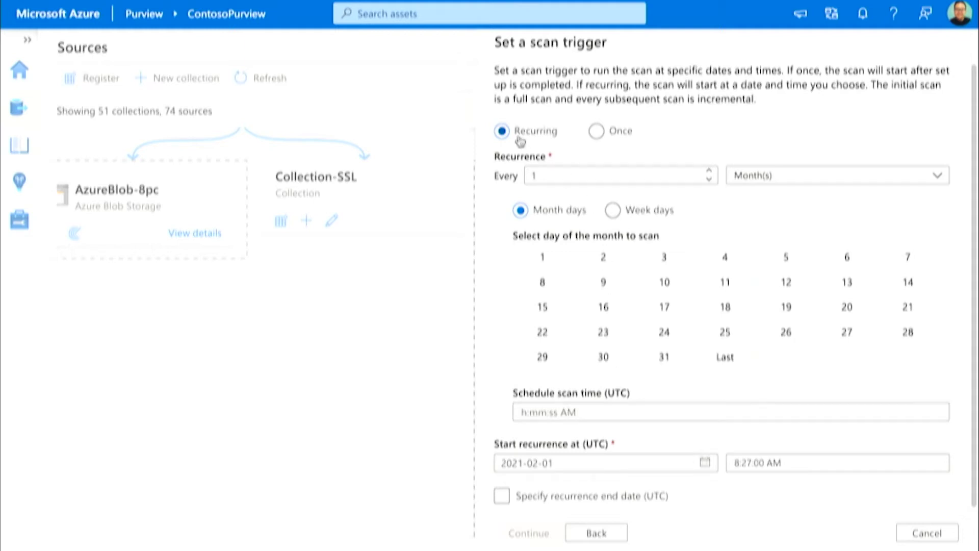
left_click(597, 132)
left_click(501, 132)
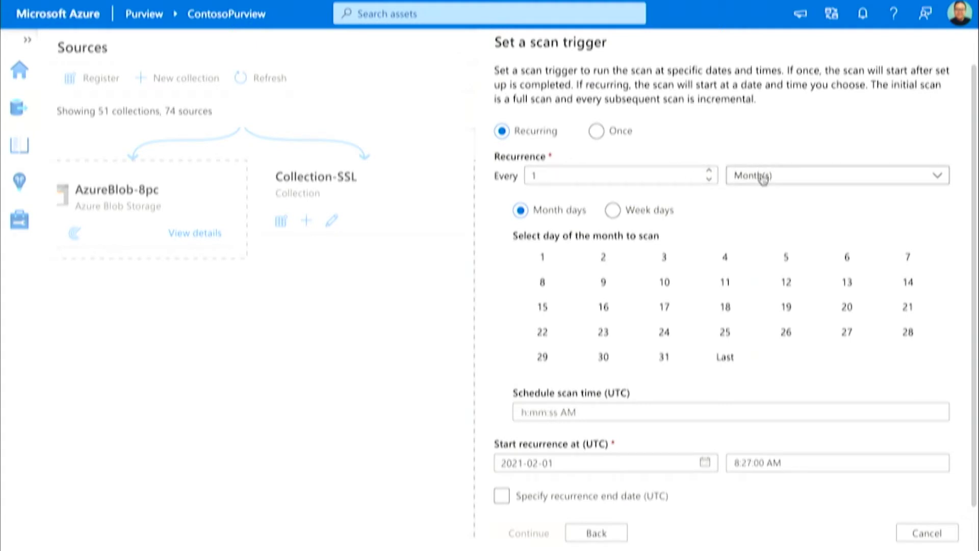
left_click(763, 178)
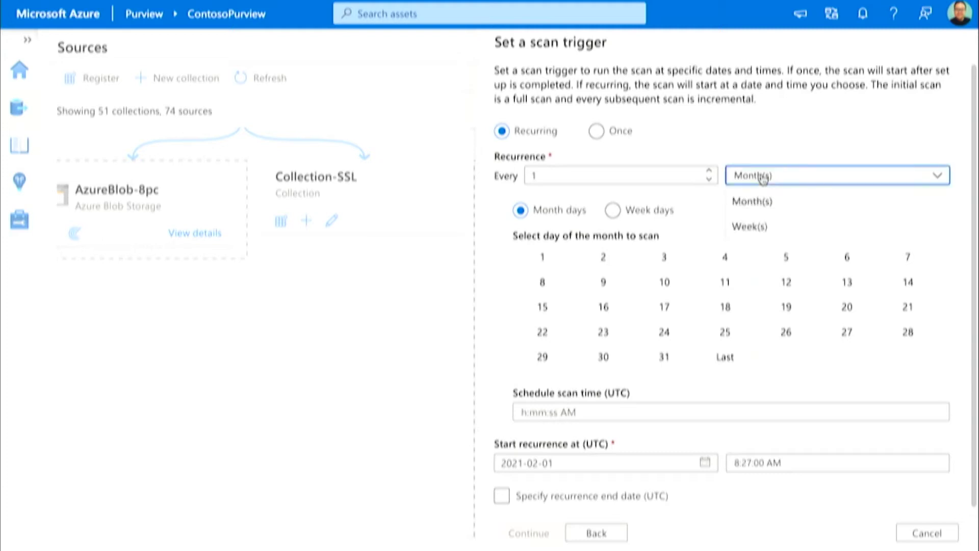
left_click(685, 198)
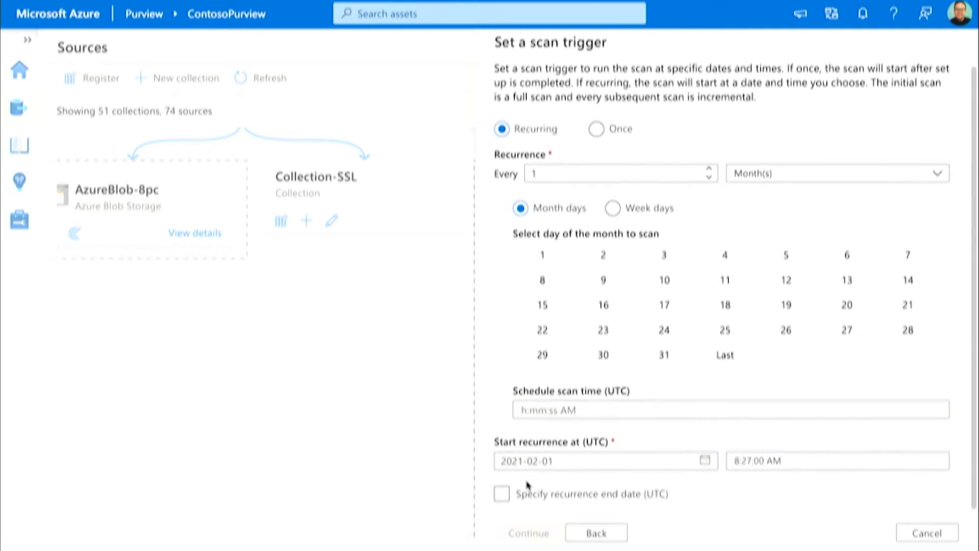
left_click(662, 356)
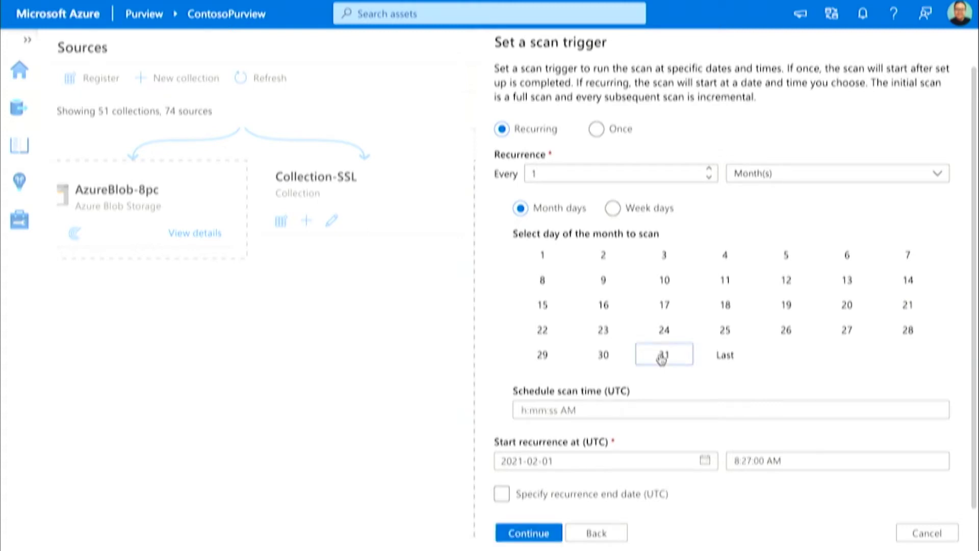
left_click(536, 533)
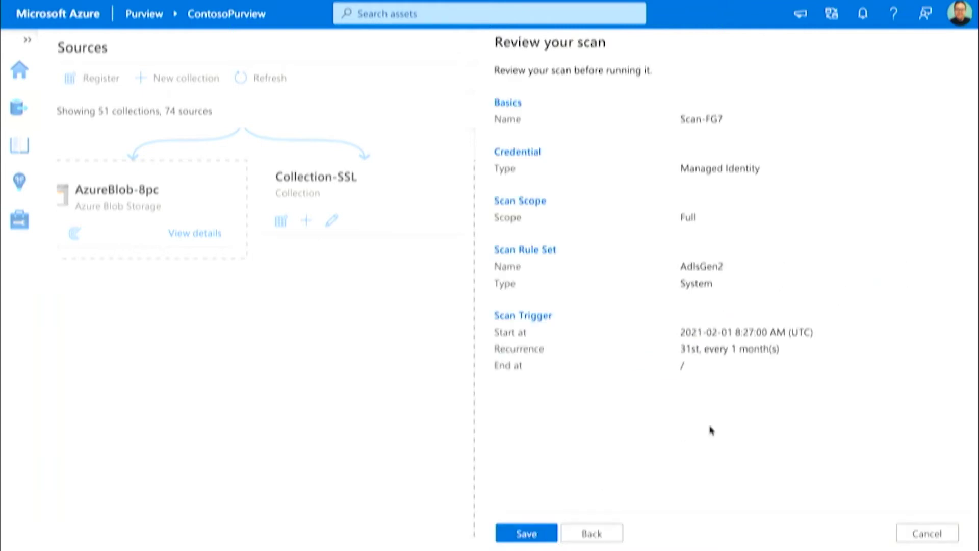
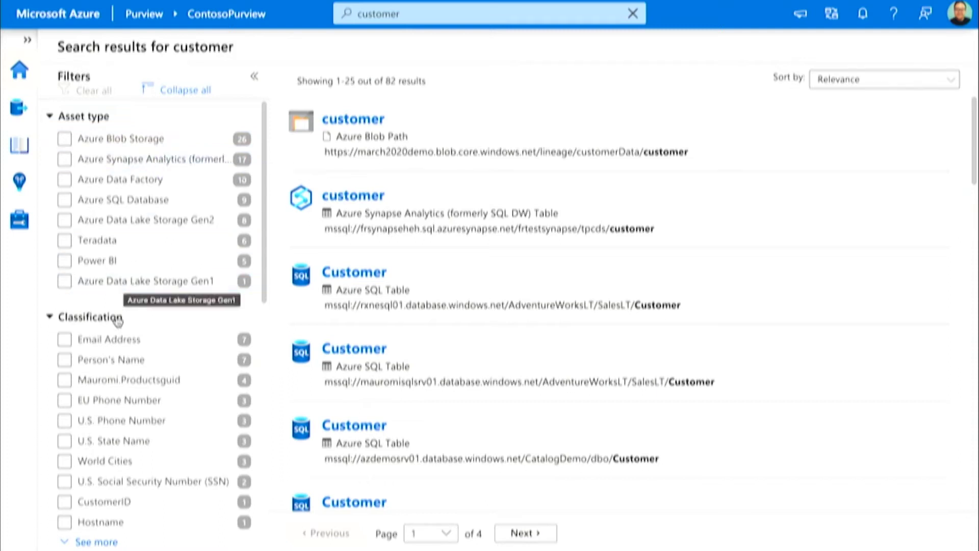
Step: Dismiss the antivirus notice and filter the customer search results by the Email Address classification
scroll(107, 378, "down", 2)
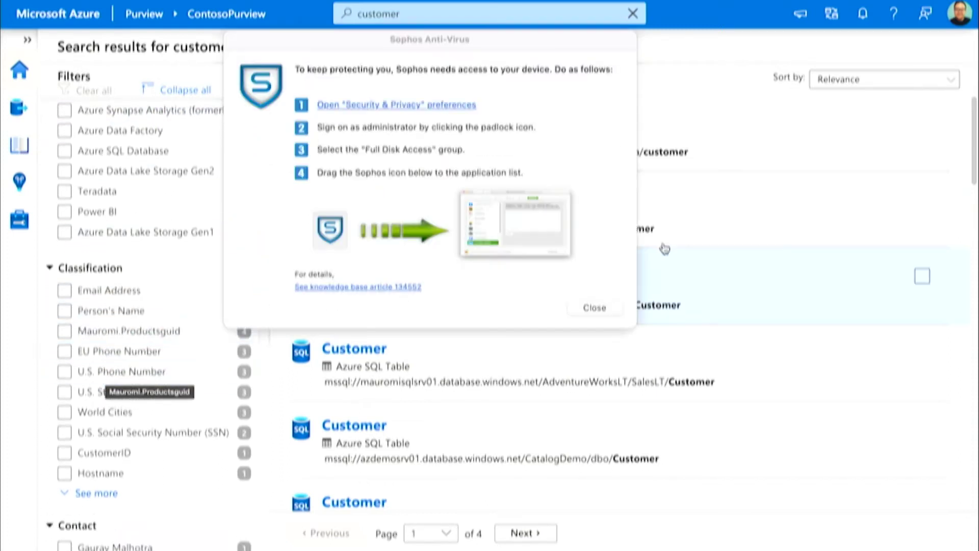
left_click(602, 308)
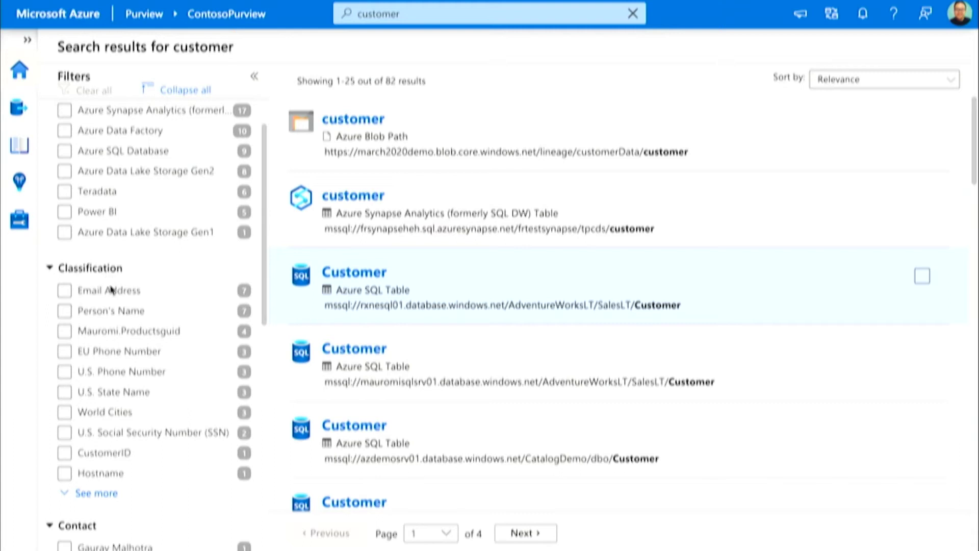
left_click(65, 291)
left_click(71, 292)
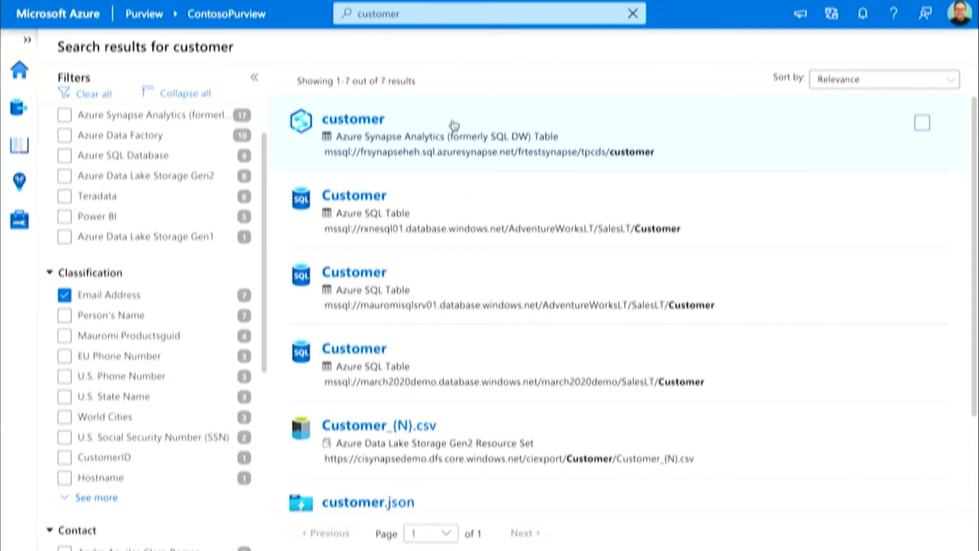
Step: Open the Azure Synapse Analytics customer table from the results and examine its overview properties, hierarchy and glossary terms
left_click(433, 124)
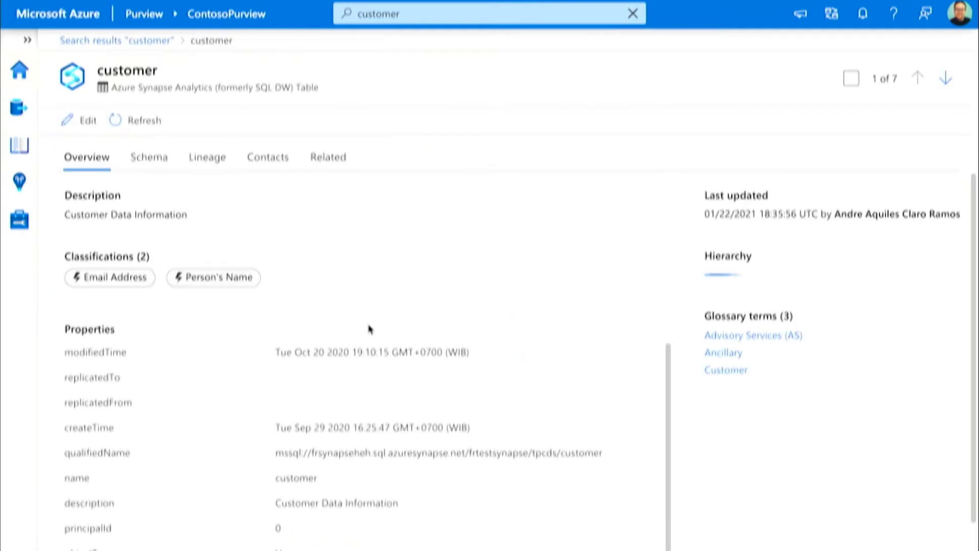
scroll(369, 329, "down", 1)
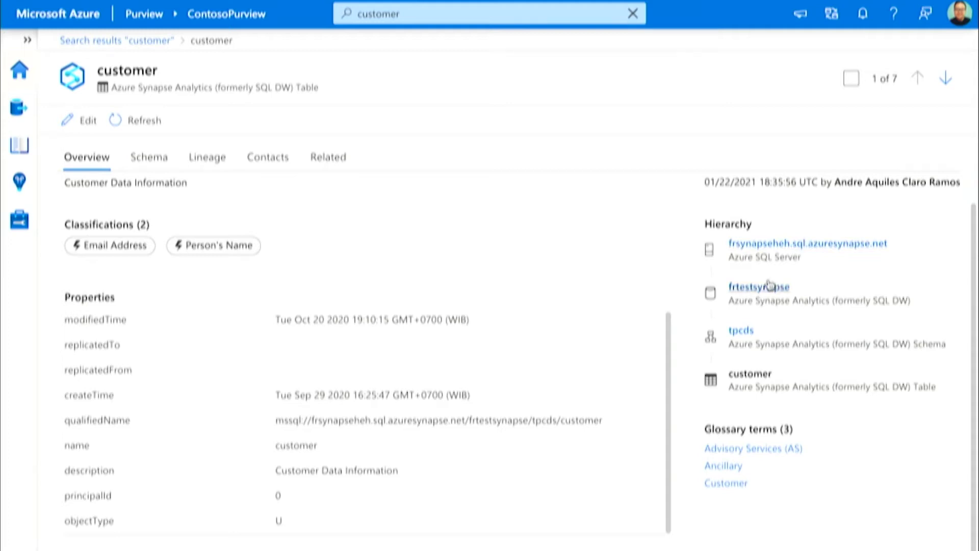
Step: View the schema of the Azure Synapse Analytics customer table
left_click(142, 165)
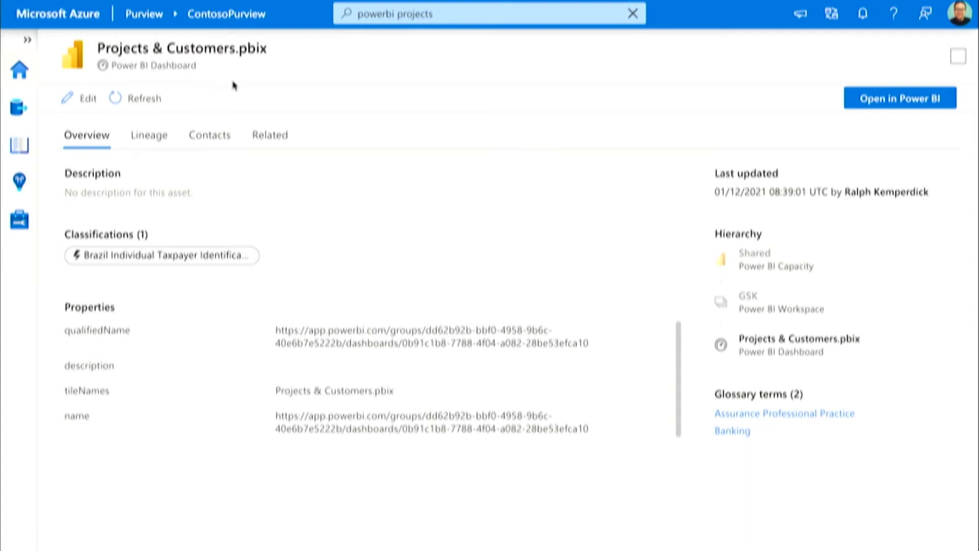
Step: Trace the lineage of the Projects & Customers.pbix dashboard, inspecting the Retail Sales, SalesJan(N).csv, Finance and Finance Report (Metals) nodes
left_click(157, 144)
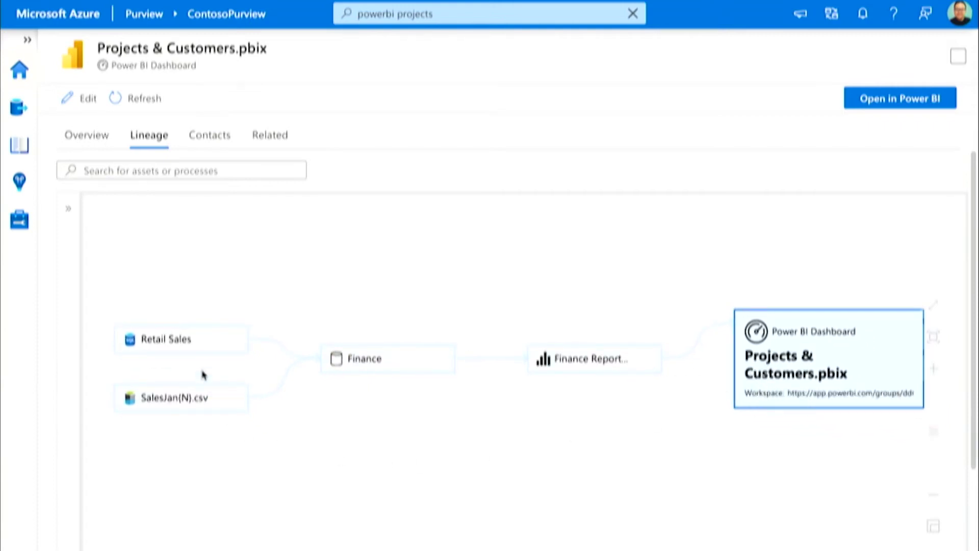
mouse_move(229, 339)
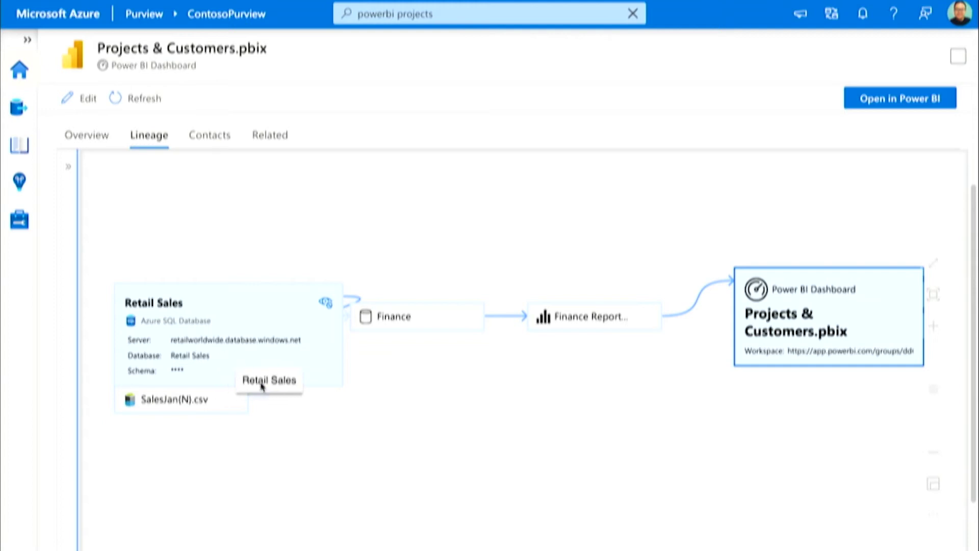
mouse_move(215, 405)
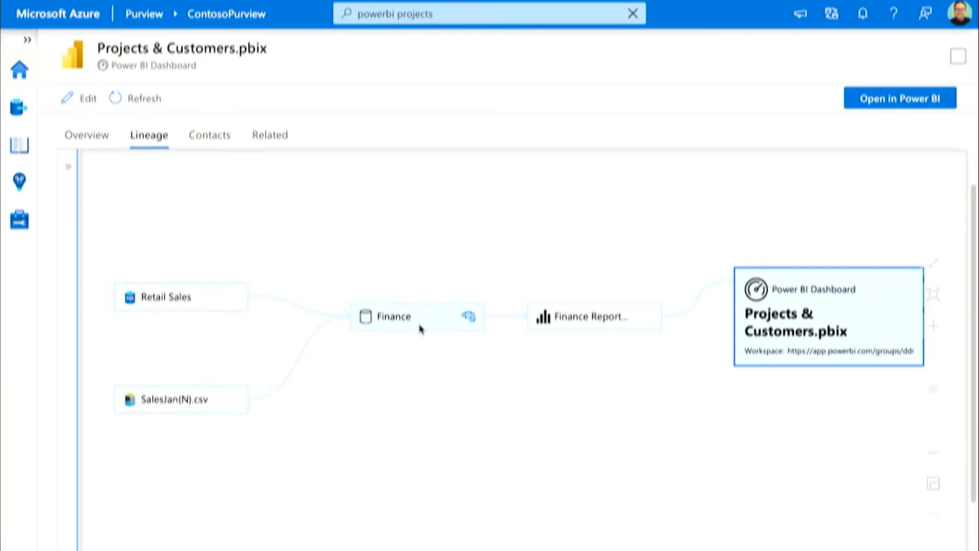
mouse_move(421, 329)
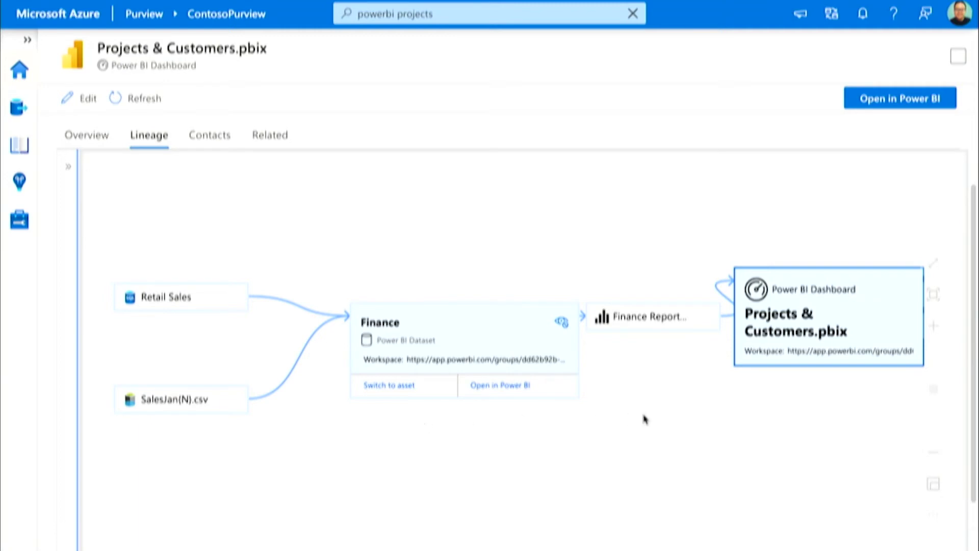
mouse_move(649, 320)
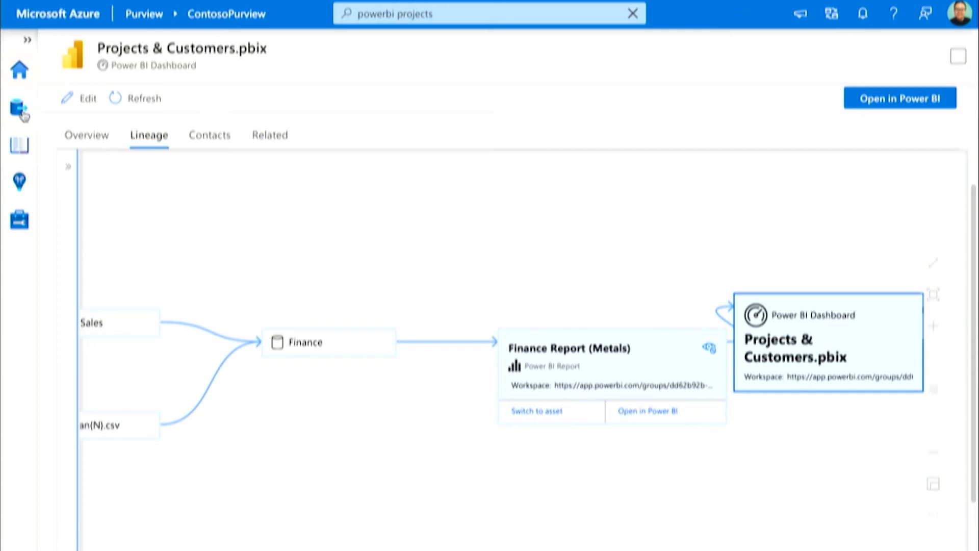
Step: Open the glossary, filter its terms by the keyword "customer" and review the matching terms
left_click(20, 146)
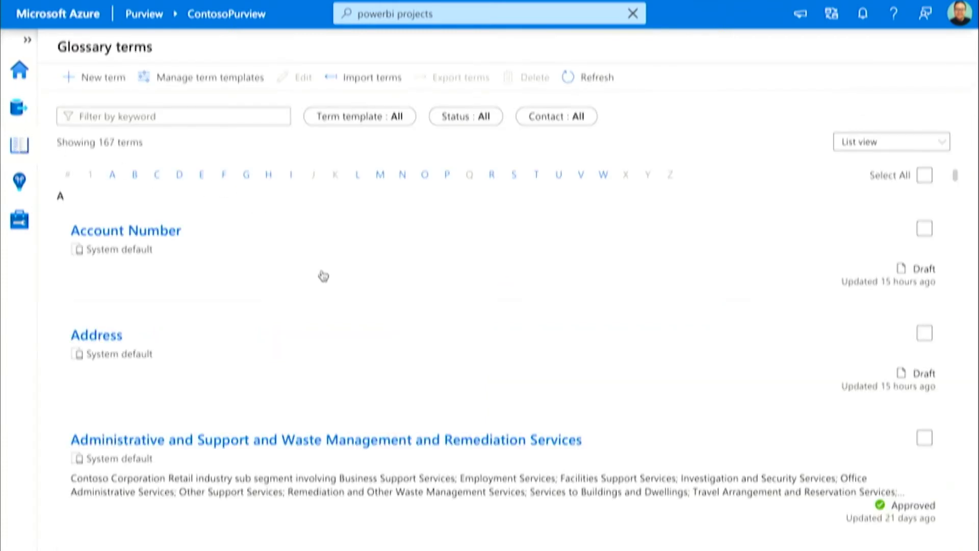
scroll(321, 275, "down", 2)
scroll(323, 276, "down", 2)
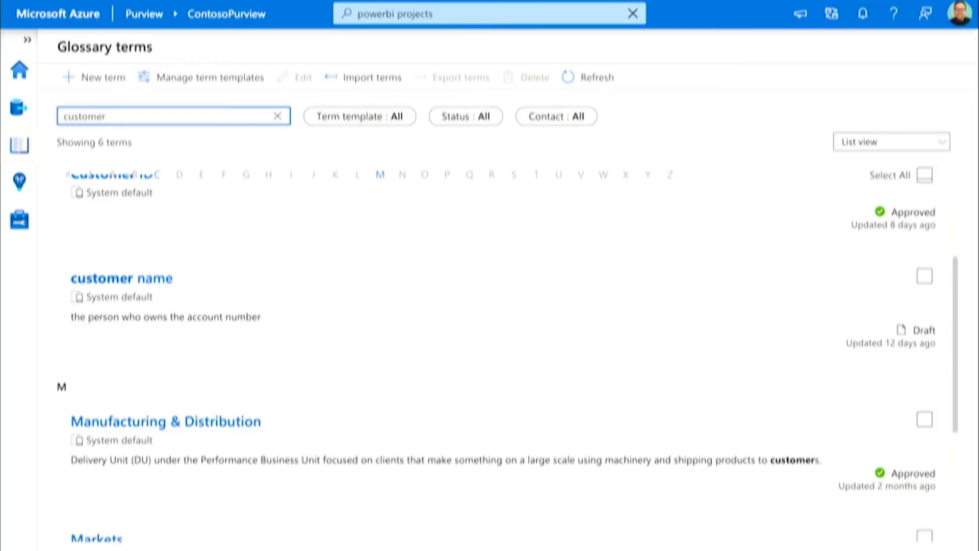
scroll(365, 325, "up", 3)
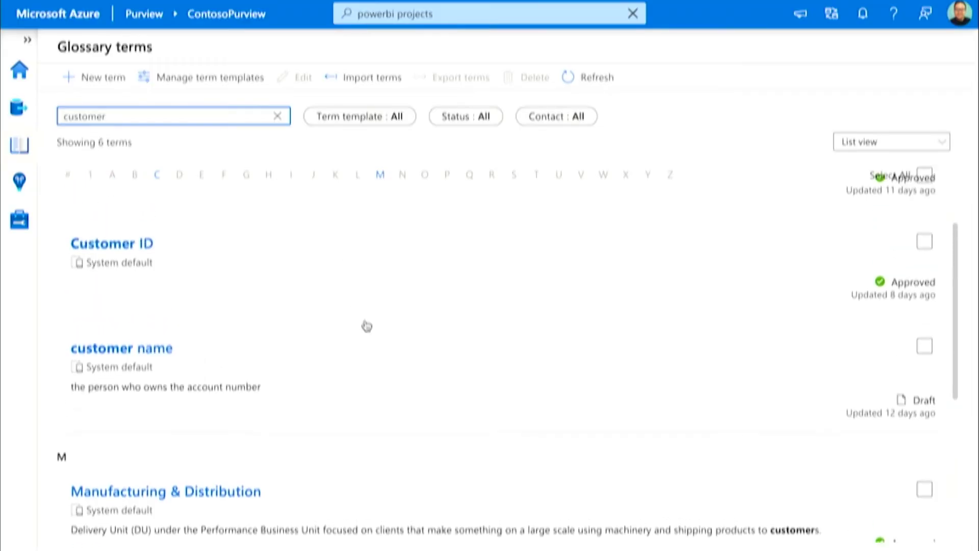
scroll(368, 325, "down", 3)
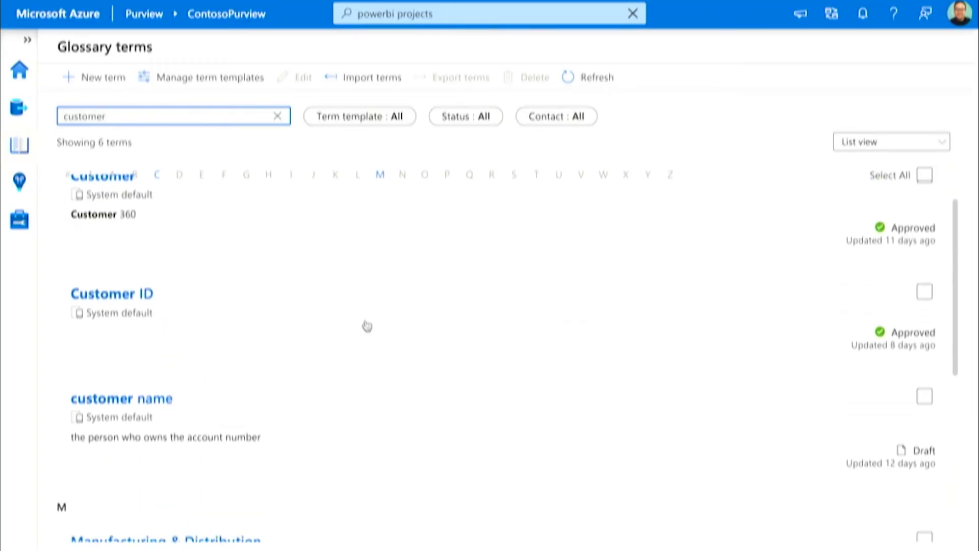
scroll(367, 325, "down", 3)
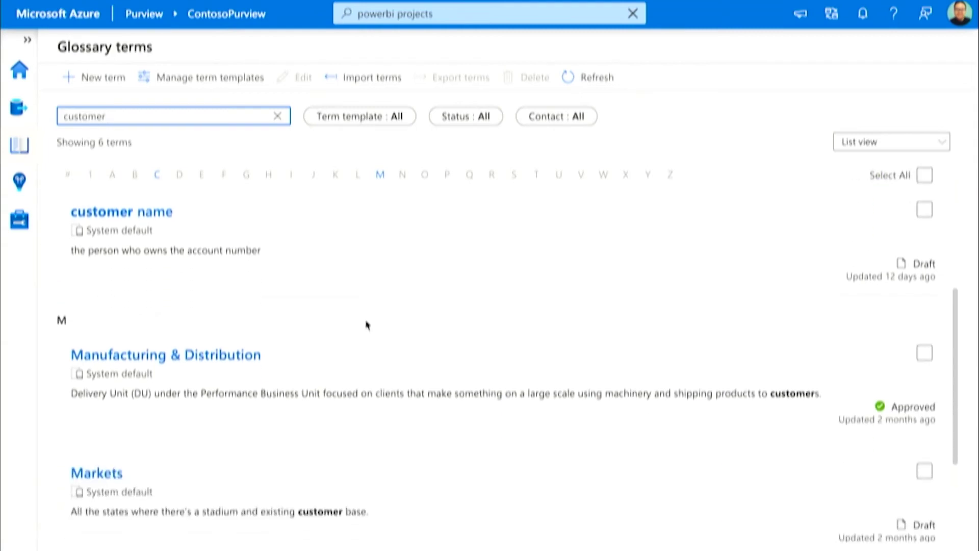
scroll(368, 325, "down", 2)
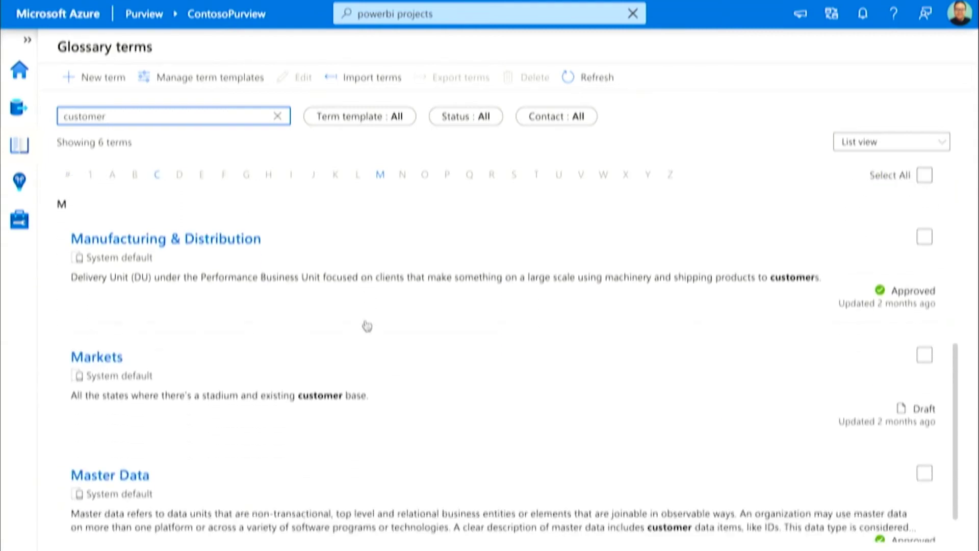
scroll(367, 325, "up", 8)
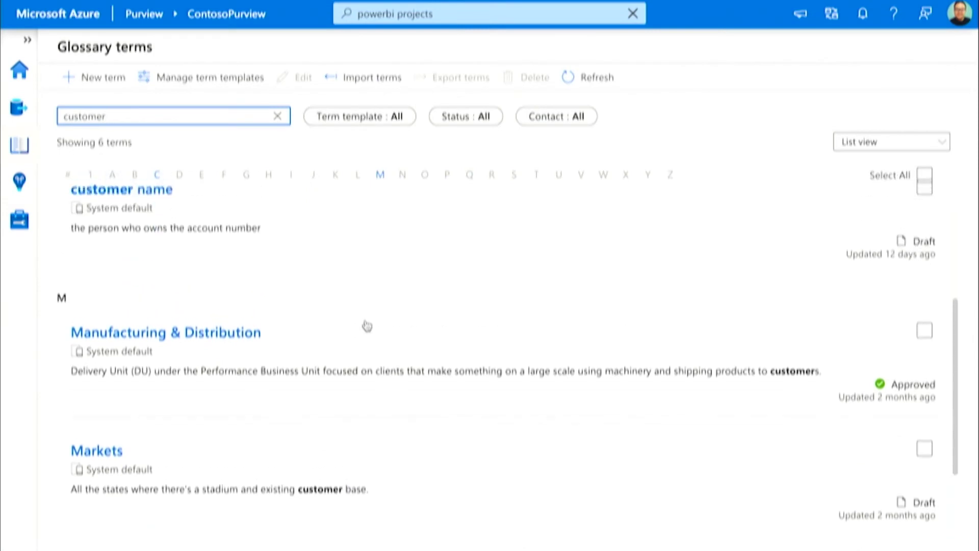
Step: Open the Customer glossary term and list the catalog assets associated with it
left_click(247, 259)
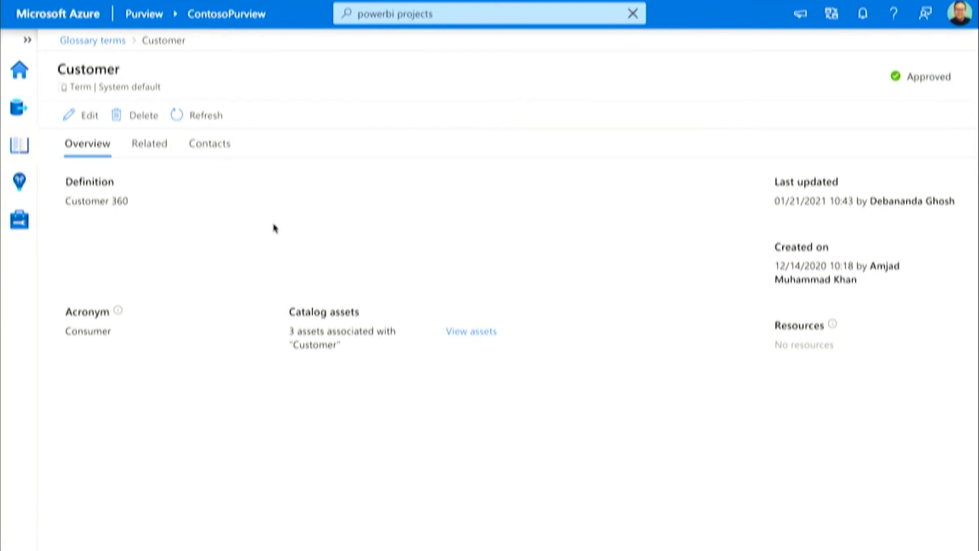
left_click(464, 341)
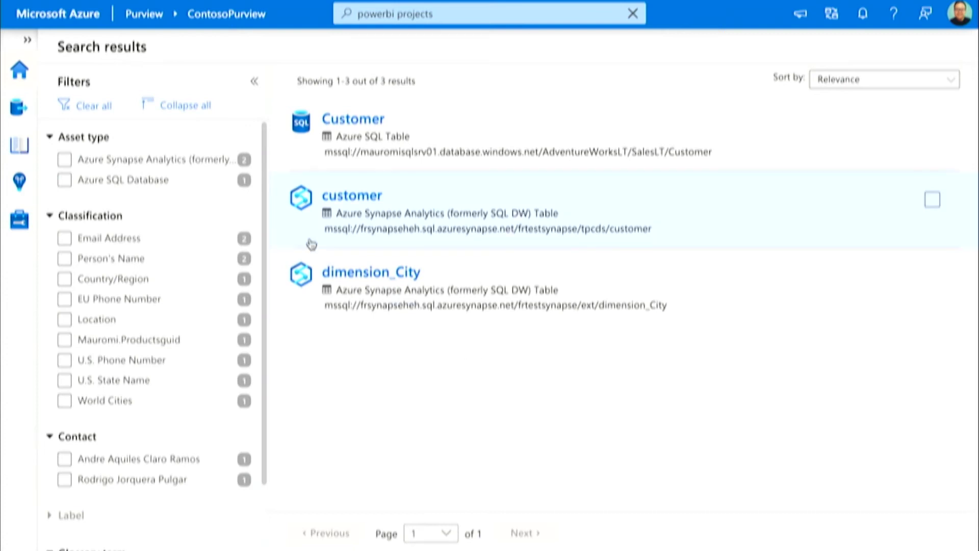
Step: Open the asset insights report and examine the asset count per source type, including Azure Synapse Analytics
left_click(19, 192)
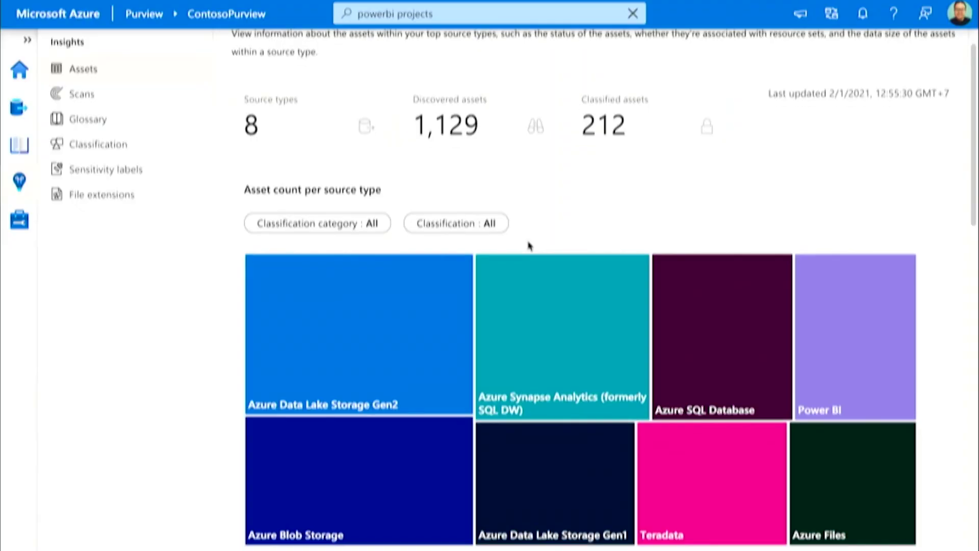
scroll(529, 245, "down", 1)
mouse_move(529, 245)
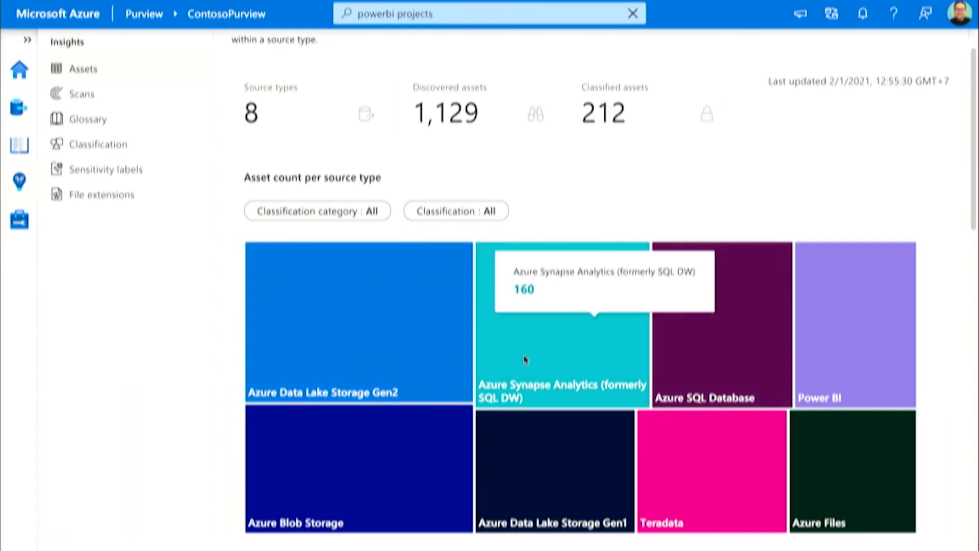
Step: Filter the asset count per source type chart by the Government classification category
left_click(377, 211)
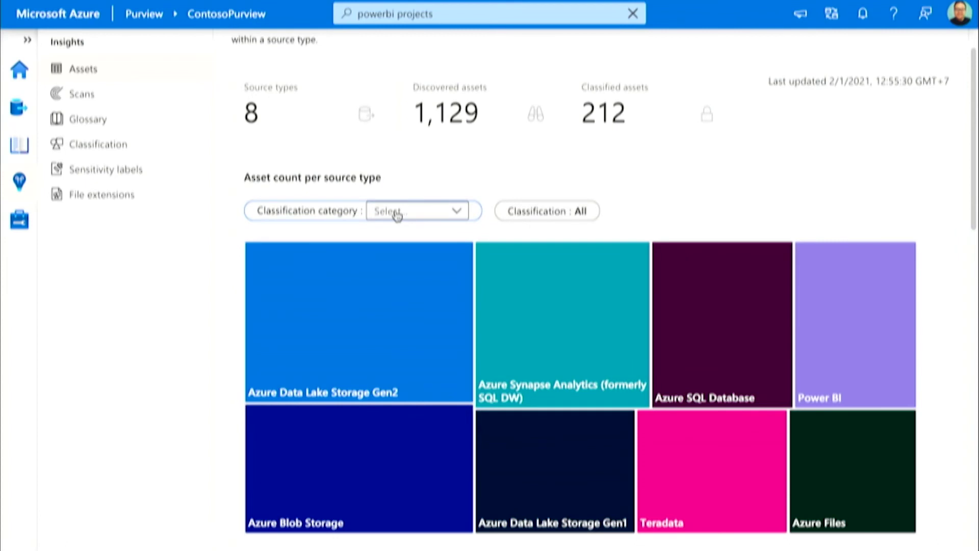
left_click(398, 215)
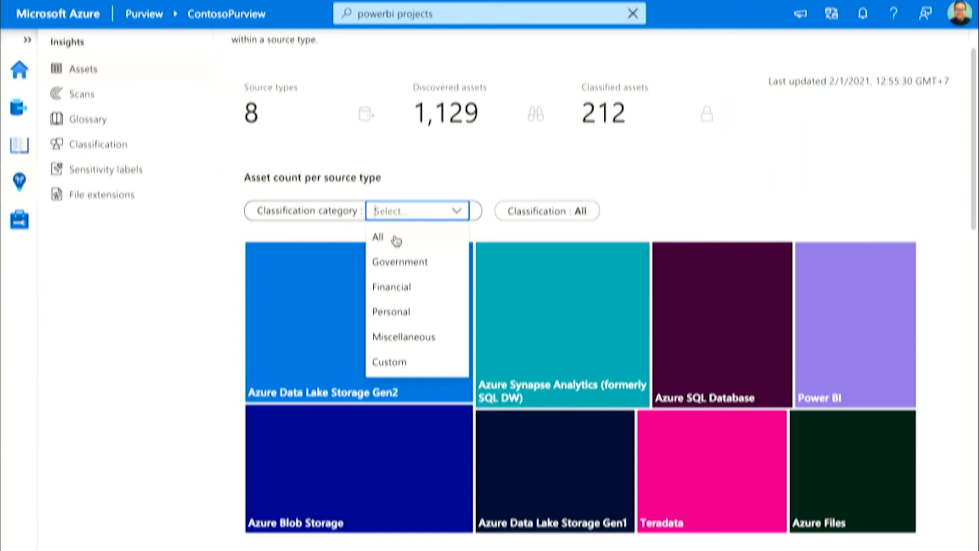
left_click(397, 260)
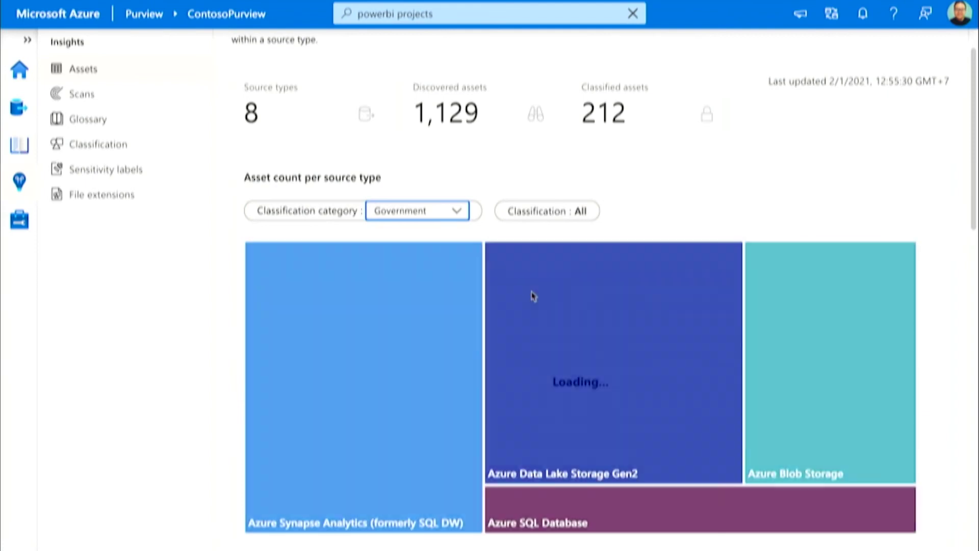